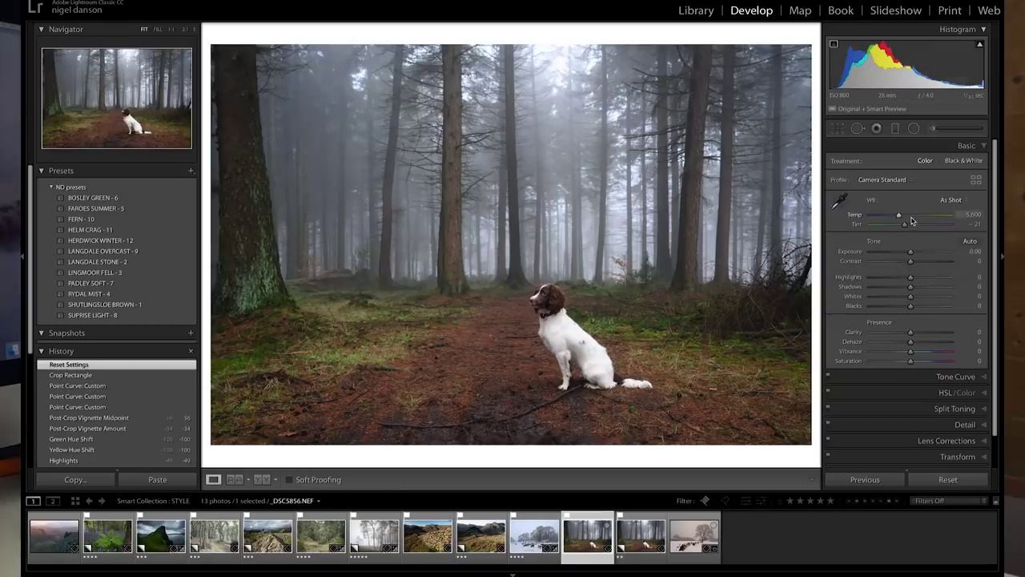
Warm the dog photo's Temp to 6,778 and set Exposure +0.40, Highlights −63, Clarity +3 and Shadows +15
left_click(911, 220)
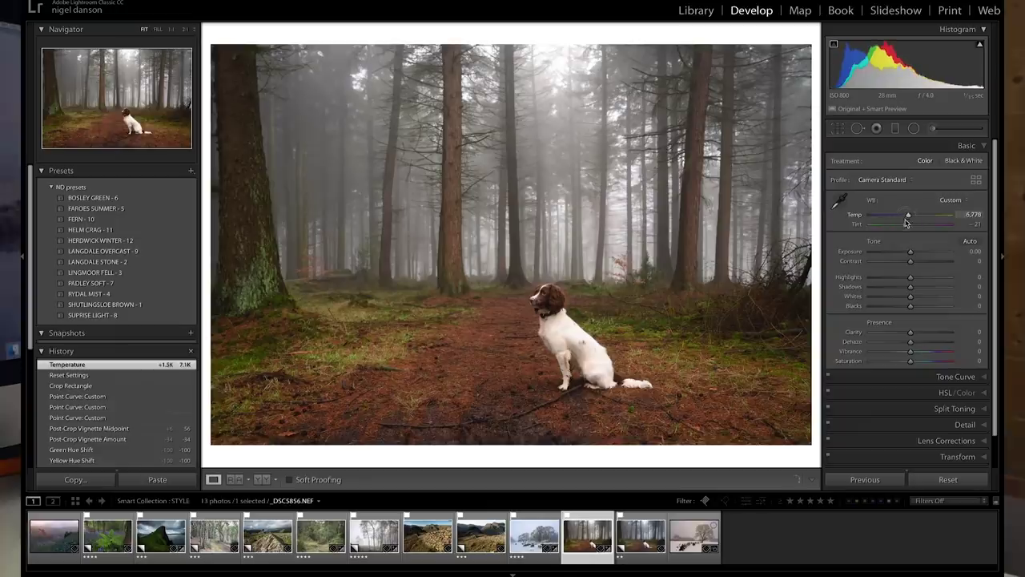
left_click_drag(911, 253, 885, 278)
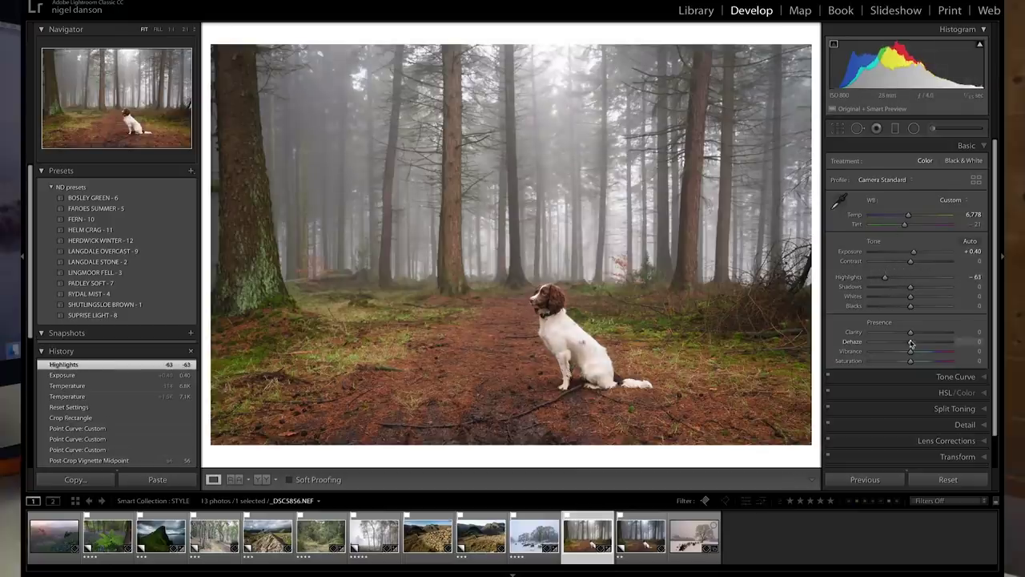
left_click_drag(912, 336, 912, 333)
left_click_drag(910, 290, 917, 288)
Crop the photo along its upper and right edges so the dog sits further to the right of the frame
key("r")
left_click_drag(512, 45, 512, 85)
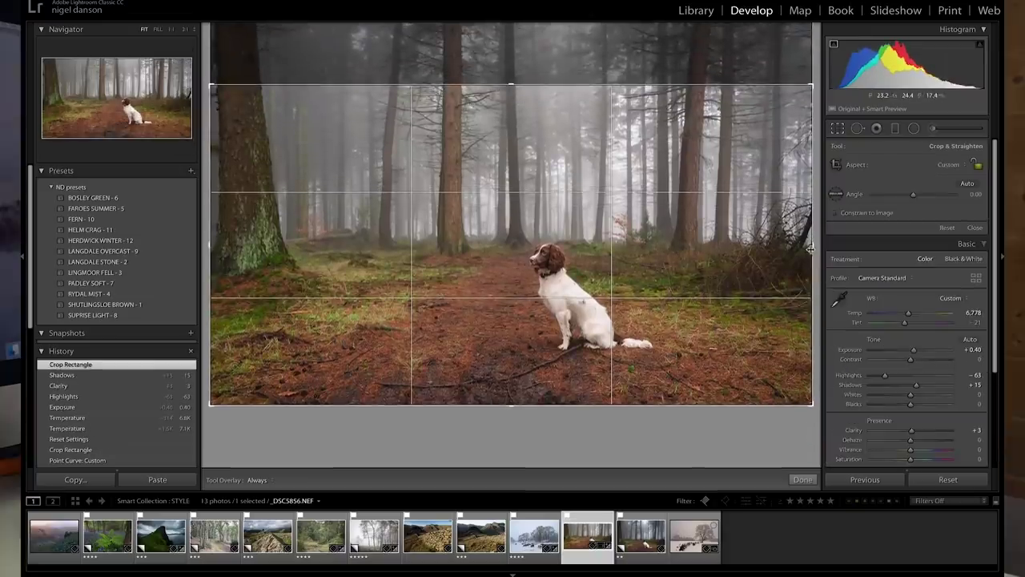
left_click_drag(815, 274, 774, 245)
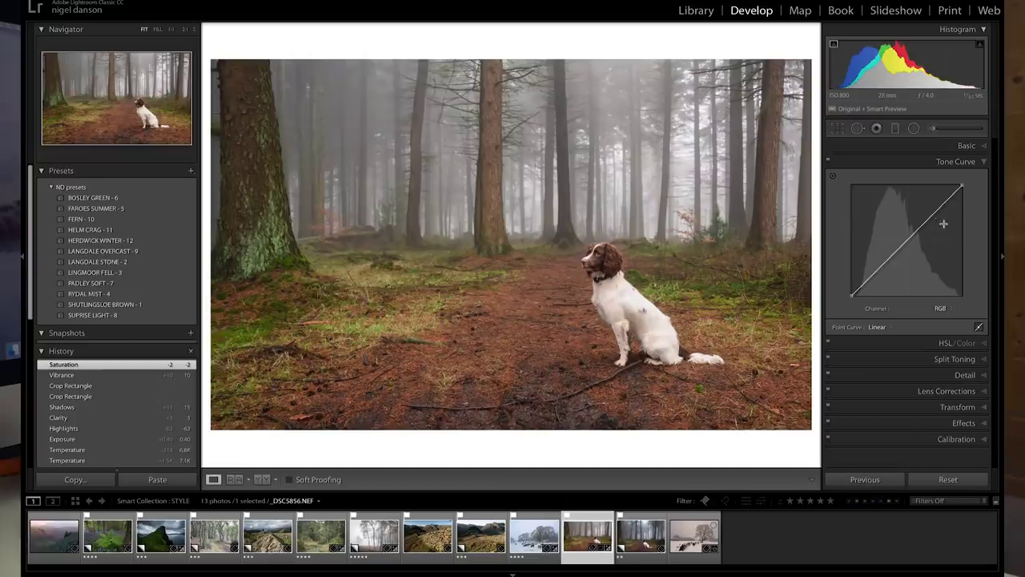
Shape a gentle S-curve by raising the highlights and slightly lowering the shadows, and fine-tune the Contrast
left_click_drag(935, 213, 933, 209)
left_click_drag(877, 263, 880, 267)
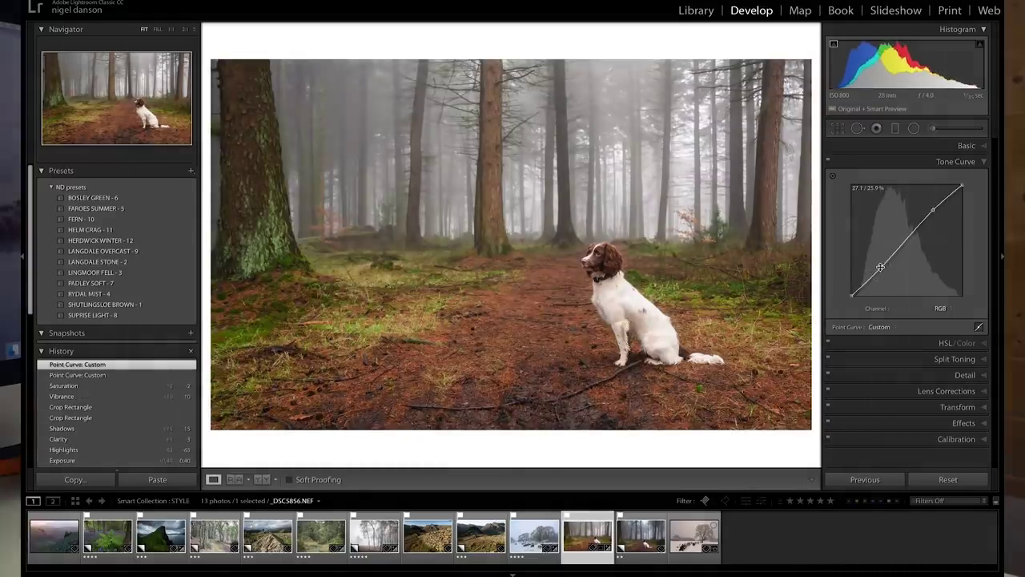
left_click(968, 145)
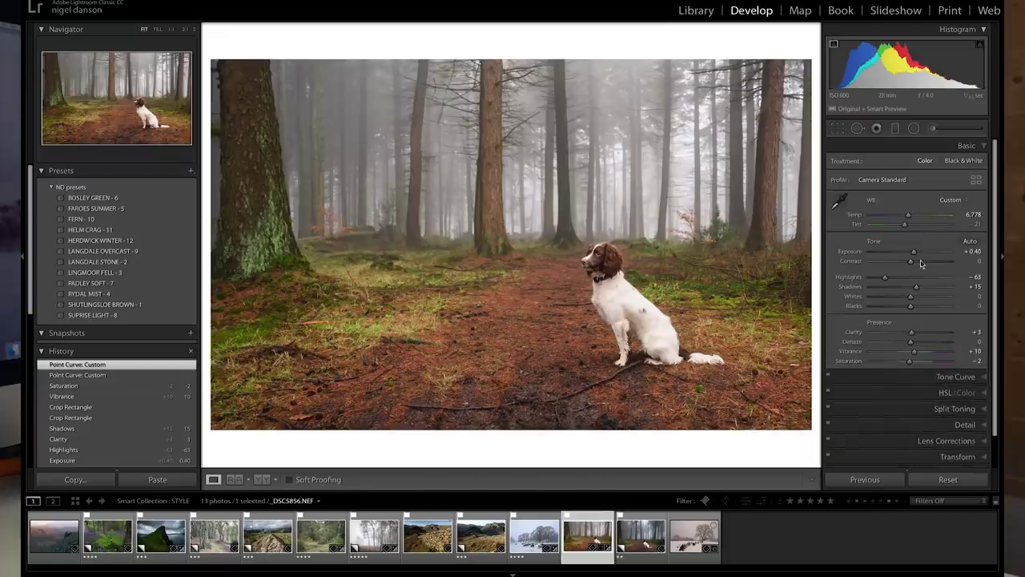
left_click_drag(917, 265, 914, 263)
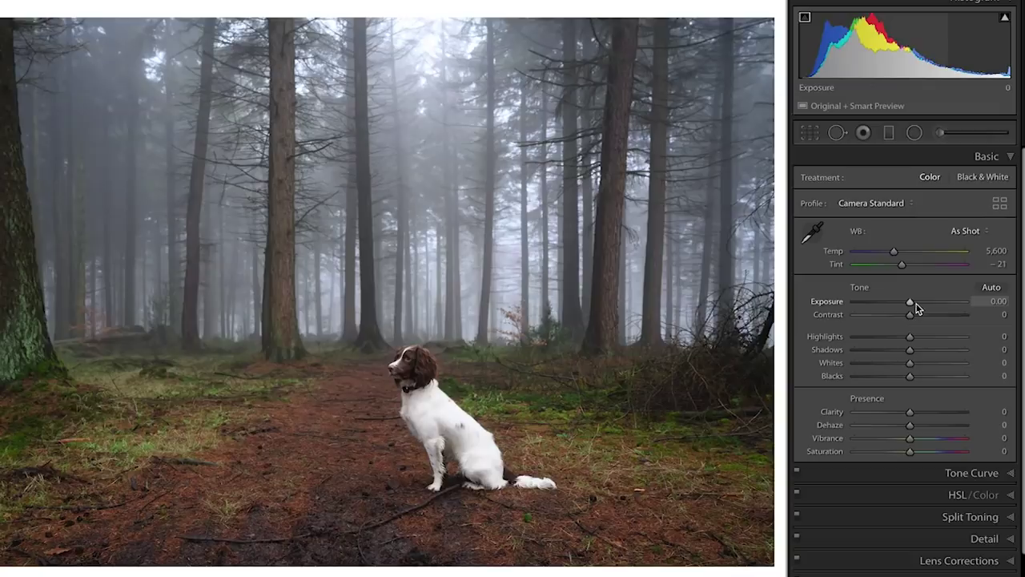
Set Highlights −45, Contrast −17, Shadows +17, Clarity +9 and Whites +8 on the unedited dog photo
mouse_move(910, 336)
left_mouse_down()
mouse_move(879, 337)
mouse_move(908, 315)
mouse_move(884, 318)
mouse_move(900, 316)
mouse_move(918, 354)
left_mouse_up()
left_click_drag(910, 412, 915, 412)
left_click_drag(910, 363, 915, 362)
Shift the foliage colours by setting the Yellow hue to −61 and the Green hue to −76
left_click(960, 495)
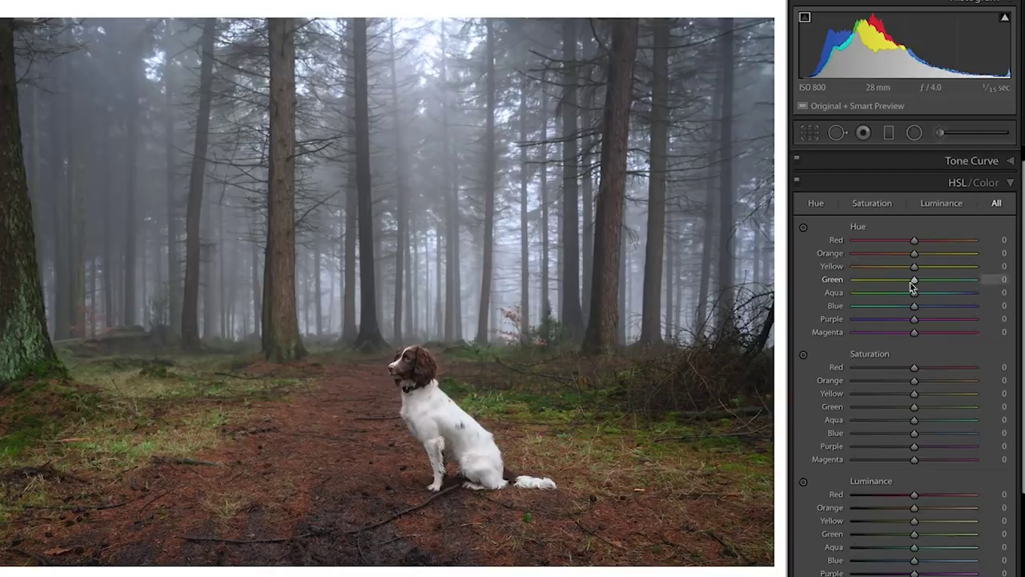
left_click_drag(916, 284, 871, 281)
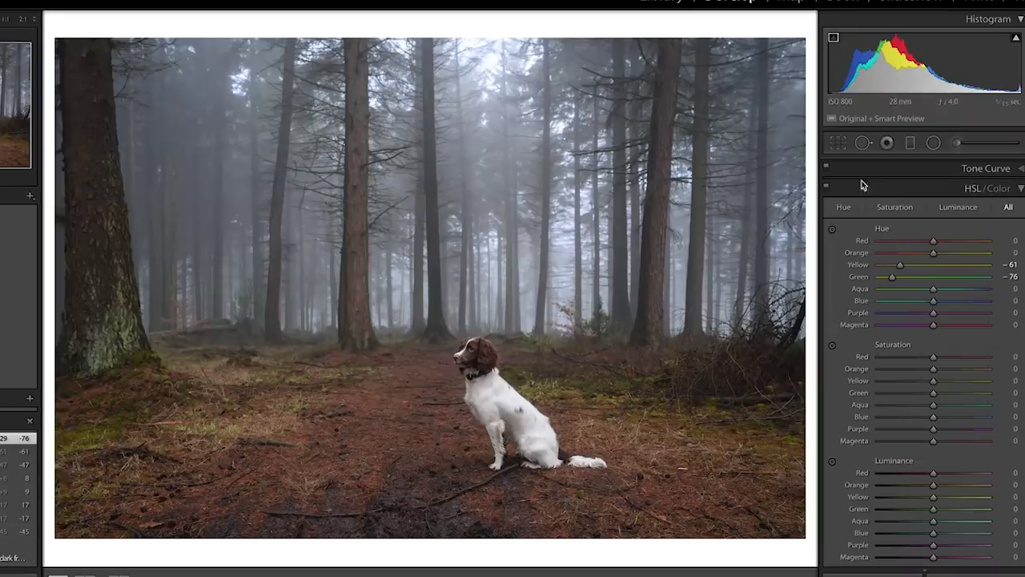
Crop the photo along its right and upper edges to remove the bright sky and bring the dog off-centre
left_click(838, 145)
left_click_drag(806, 293, 739, 287)
left_click_drag(437, 32, 427, 70)
key("Return")
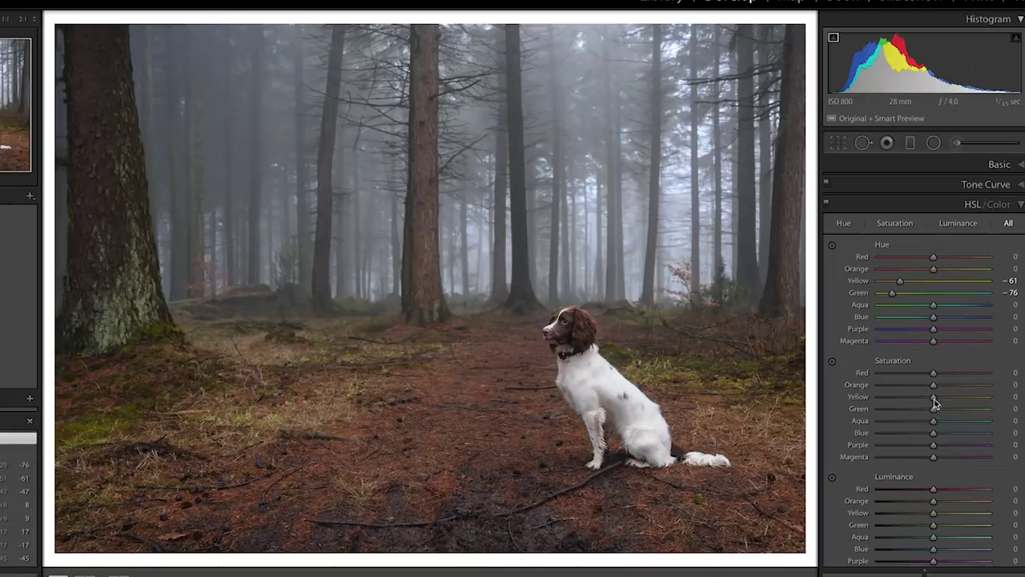
Mute the forest colours by setting saturation to −20 for Yellow, −11 for Orange and −16 for Green
left_click_drag(933, 401, 923, 399)
left_click_drag(933, 384, 926, 410)
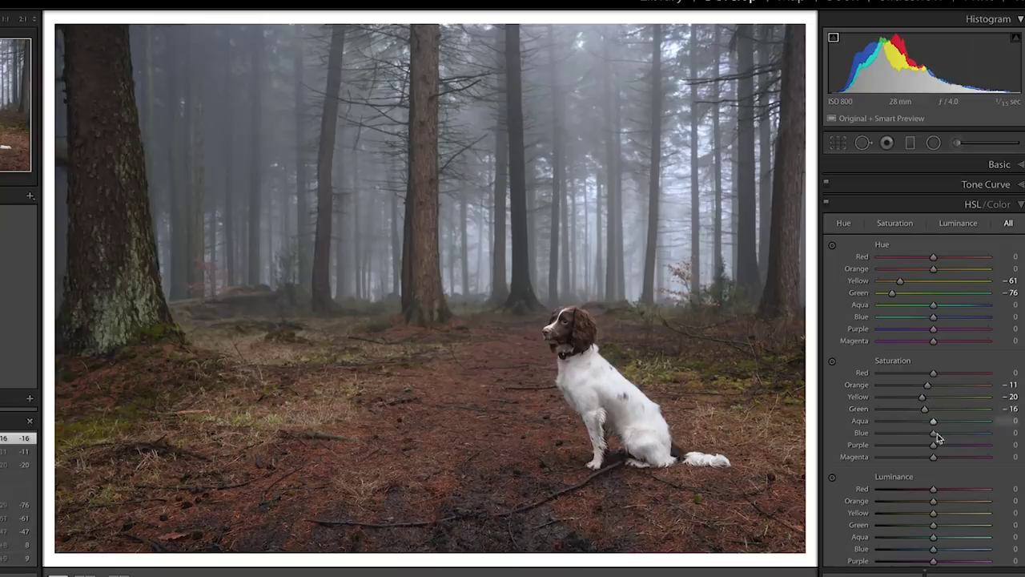
Shape a faded S-curve on the RGB channel by lifting the black point, adding shadow and highlight points, and lowering the white point
left_click(985, 186)
left_click_drag(856, 352, 854, 343)
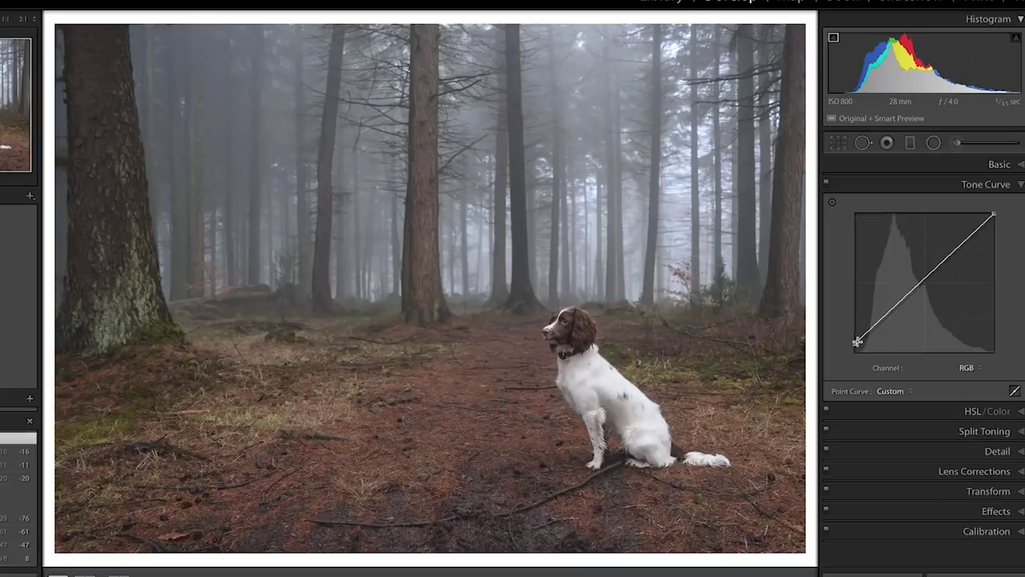
left_click_drag(857, 345, 810, 347)
left_click_drag(887, 323, 894, 314)
left_click_drag(958, 251, 996, 225)
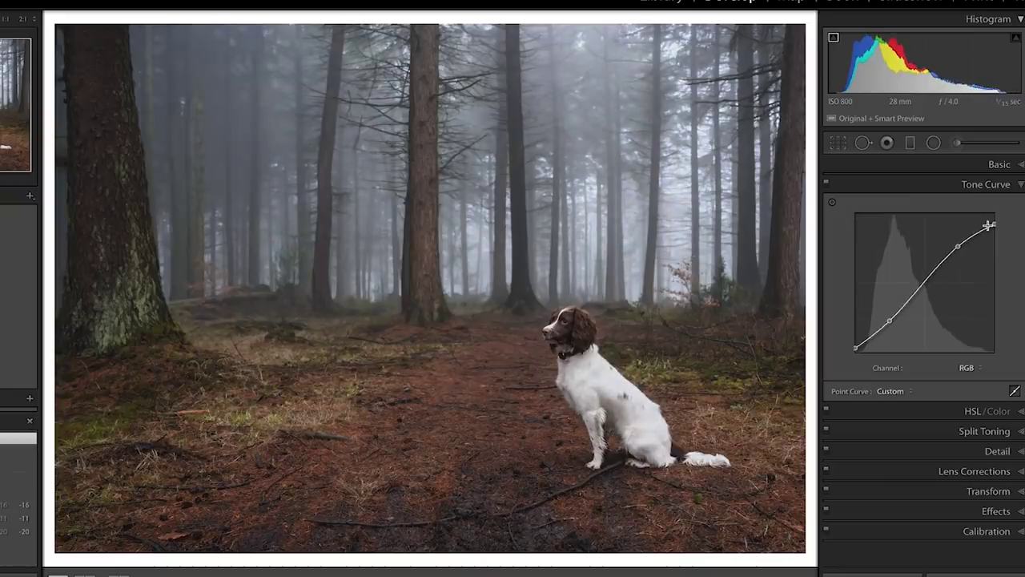
Flatten and darken the photo by setting Contrast to −23 and Exposure to −0.20
key("ctrl+1")
mouse_move(939, 315)
left_mouse_down()
mouse_move(910, 309)
mouse_move(928, 302)
left_mouse_up()
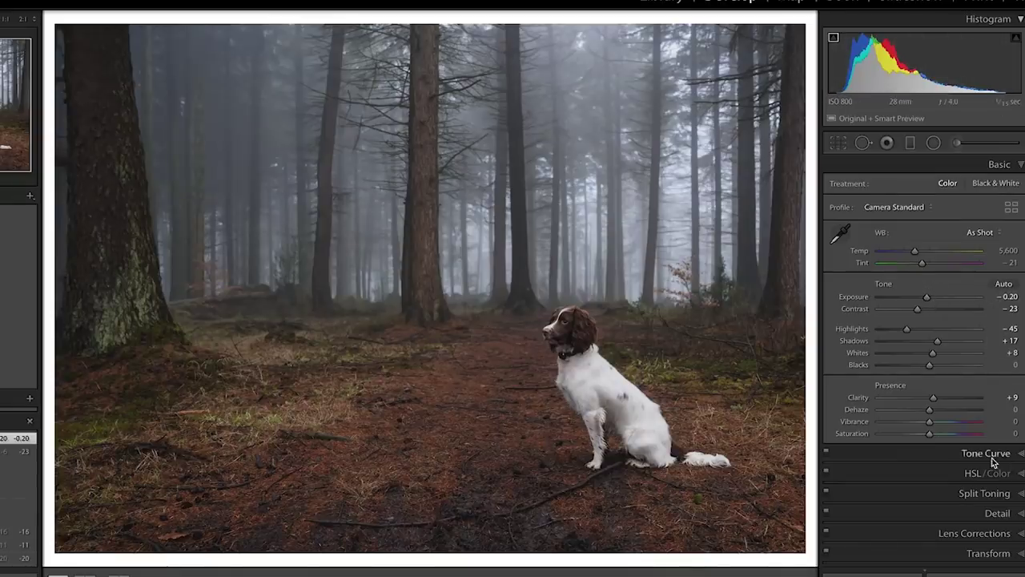
Split-tone the photo with highlights at Hue 34, Saturation 7 and shadows at Hue 33, Saturation 6
left_click(968, 453)
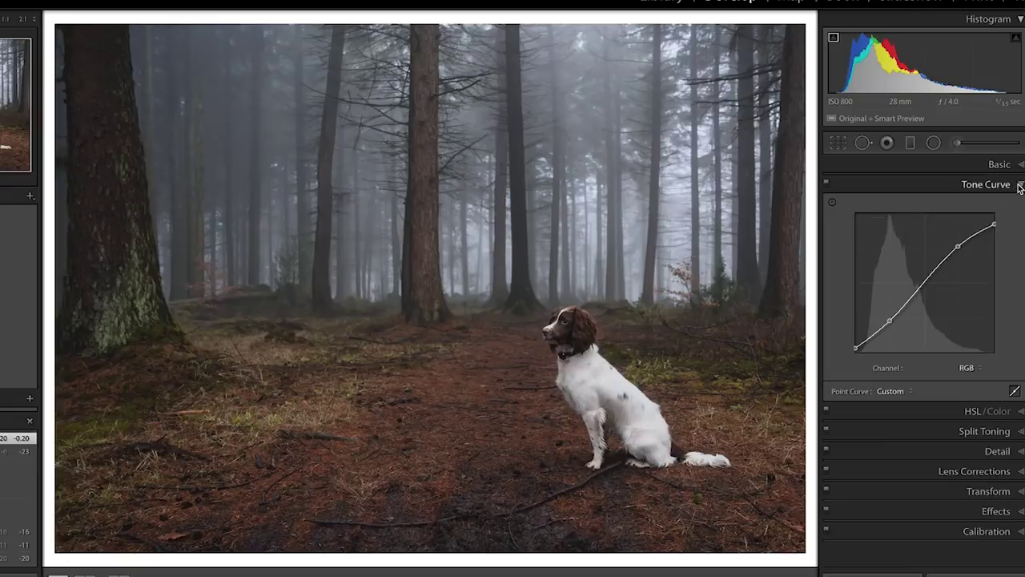
left_click(986, 432)
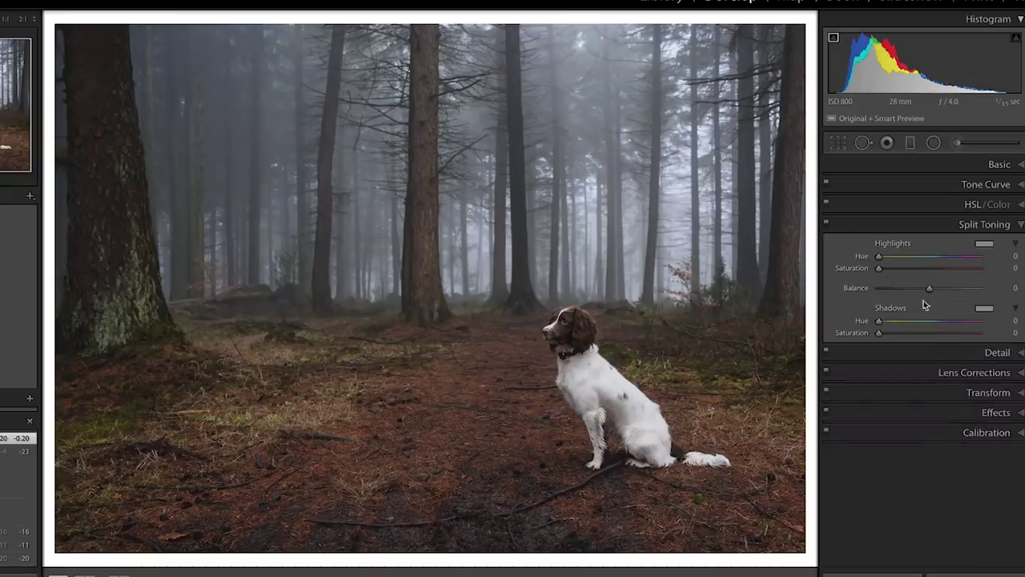
mouse_move(880, 257)
left_mouse_down()
mouse_move(890, 271)
mouse_move(915, 270)
mouse_move(884, 272)
mouse_move(887, 261)
left_mouse_up()
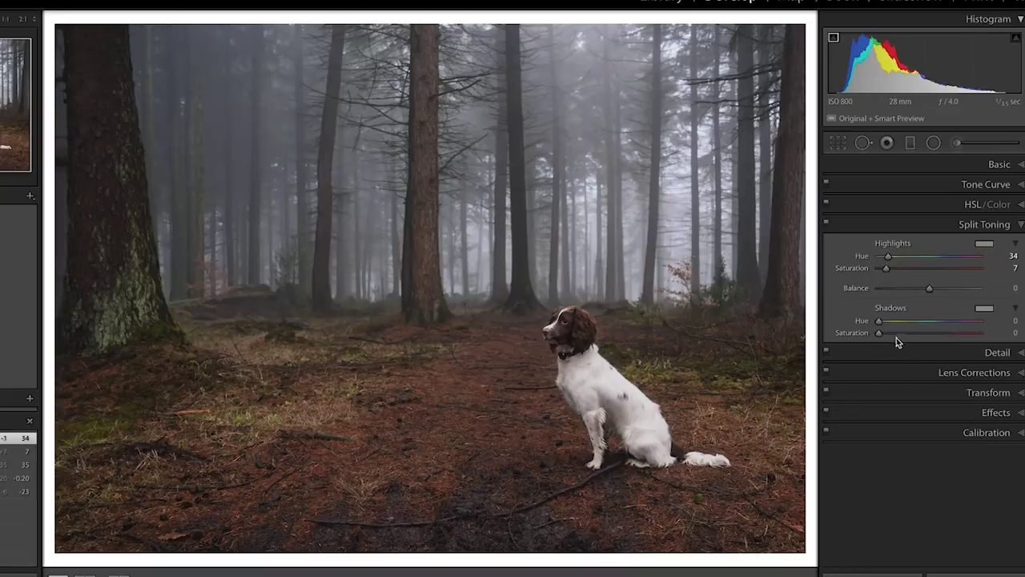
left_click_drag(879, 320, 890, 336)
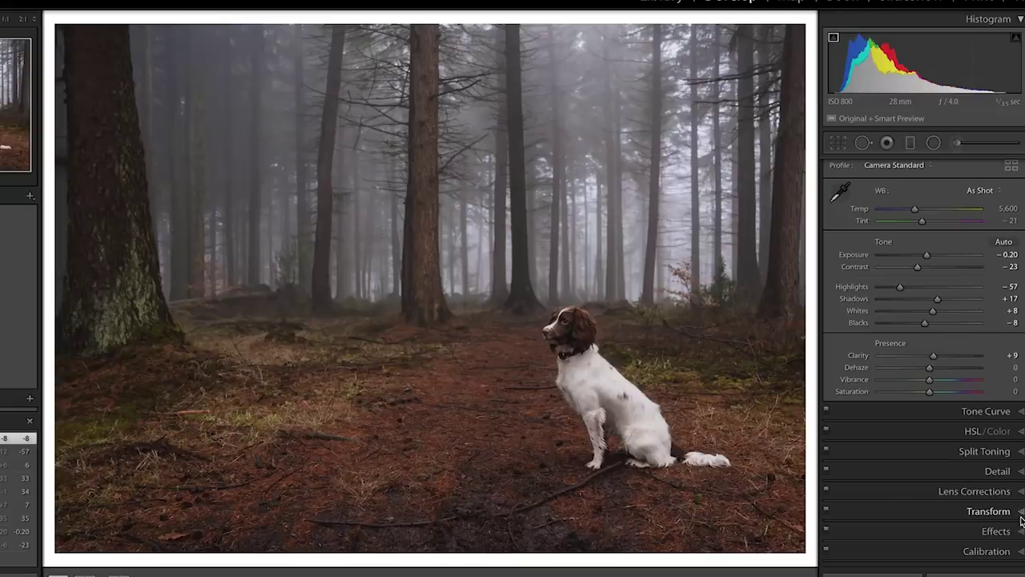
Darken the photo's edges with a post-crop vignette
left_click(1021, 535)
left_click_drag(928, 347, 912, 361)
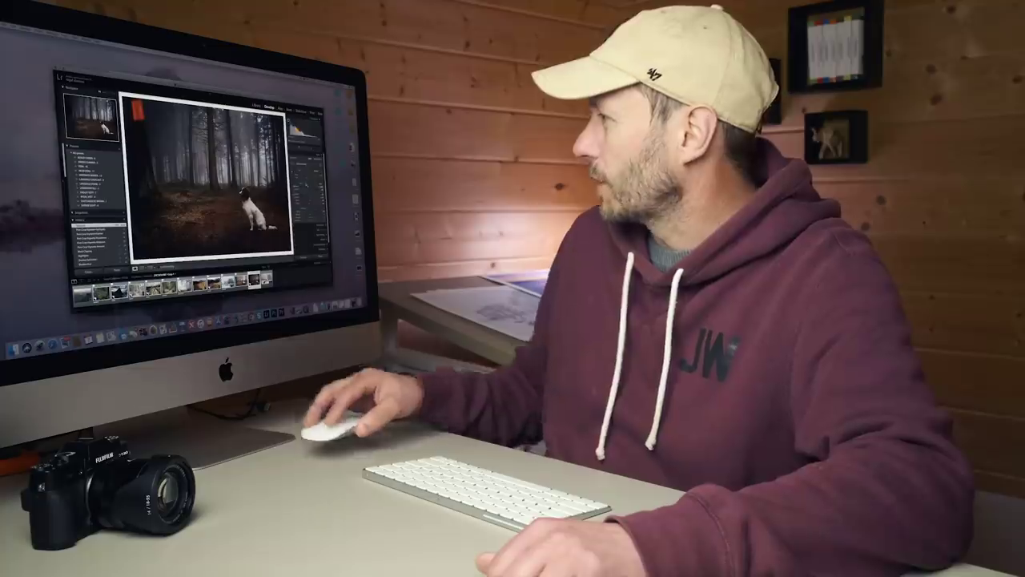